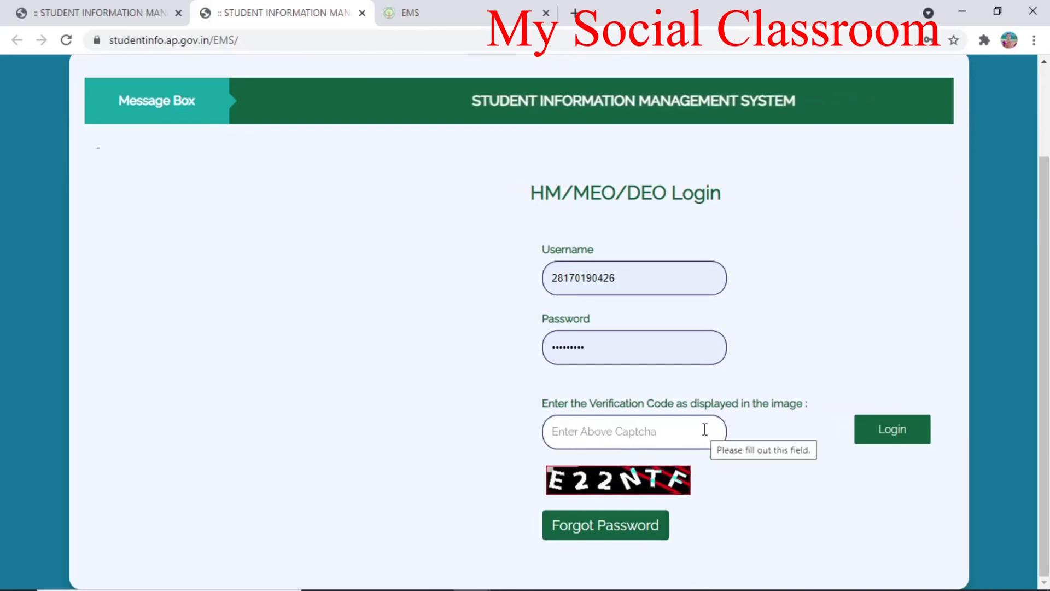
Close the extra portal login page and open Edit Student Details under Admissions & Exit in the logged-in EMS session.
key("ctrl+w")
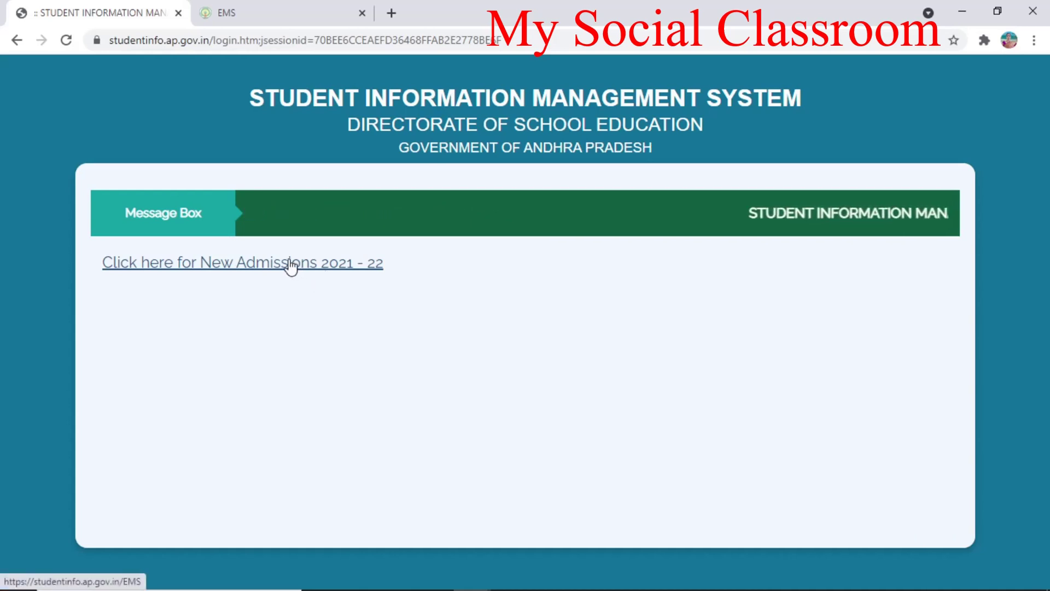
left_click(284, 16)
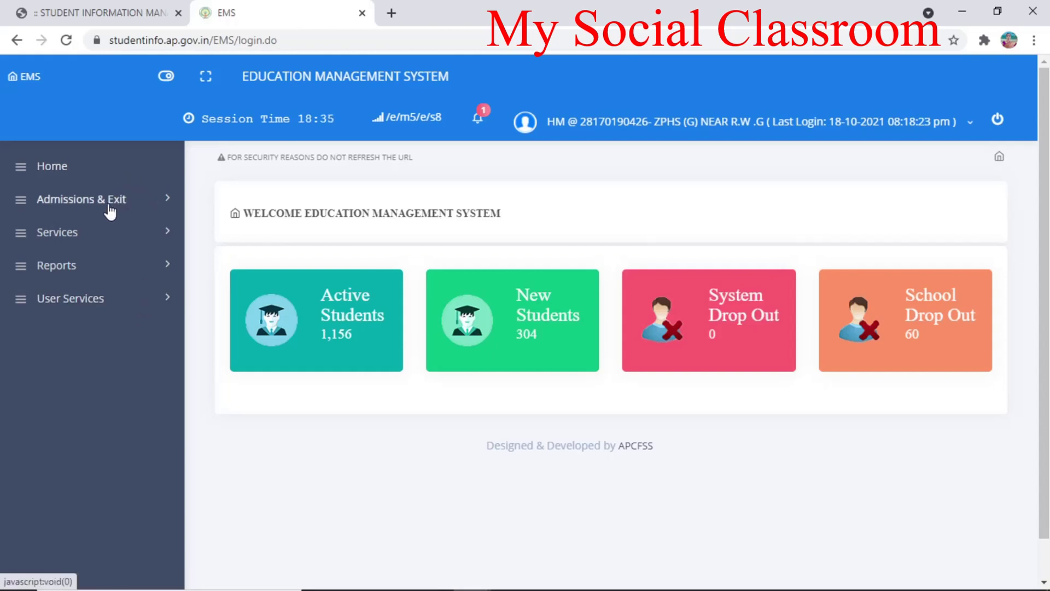
left_click(155, 206)
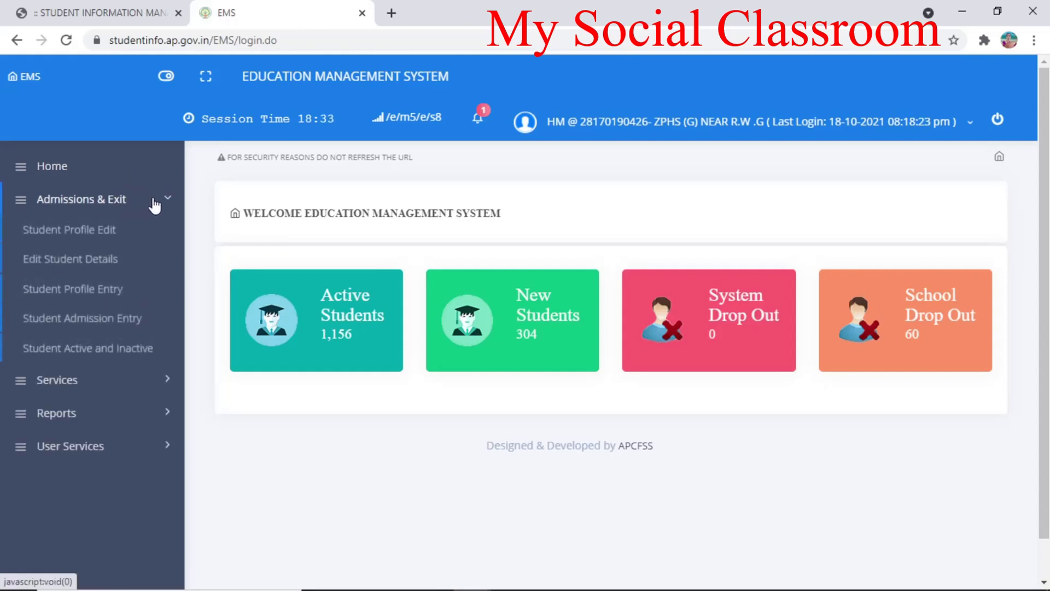
left_click(110, 264)
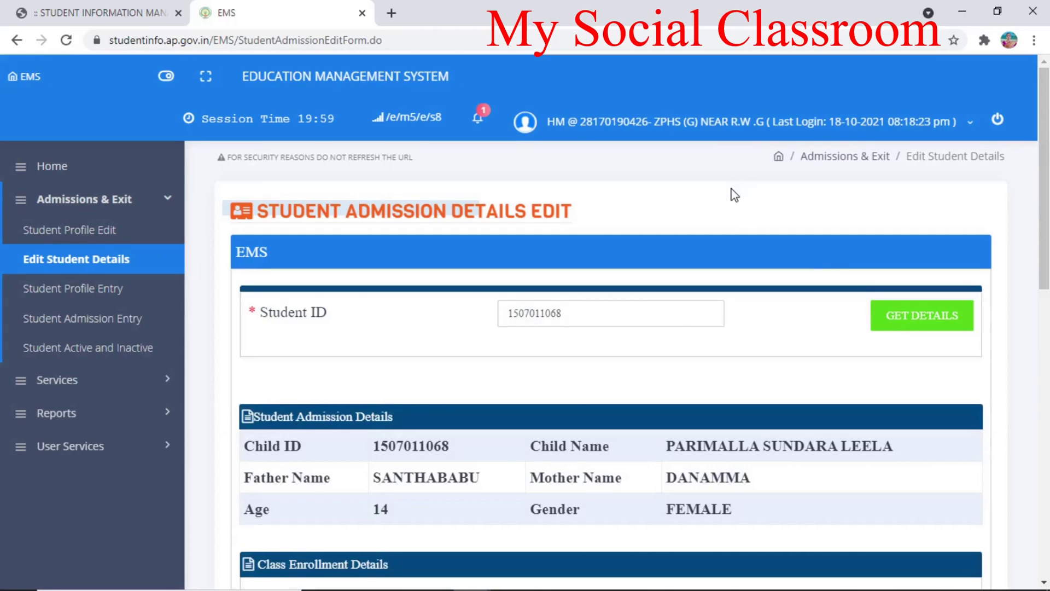
Add a leading zero to the student's Admission Number and set Section to C in the Class Enrollment Details.
scroll(690, 208, "down", 3)
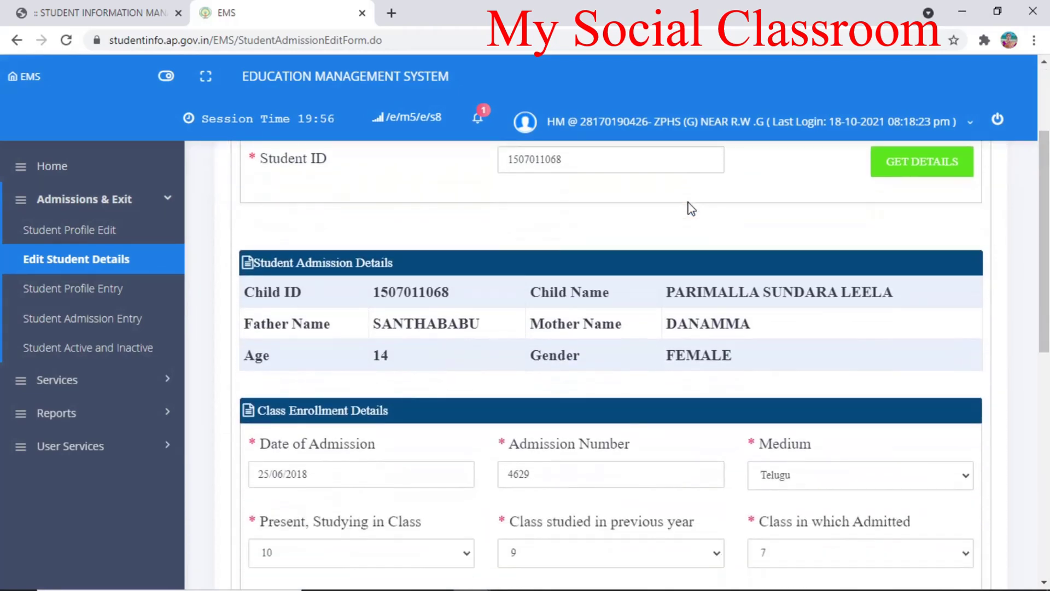
scroll(691, 210, "down", 8)
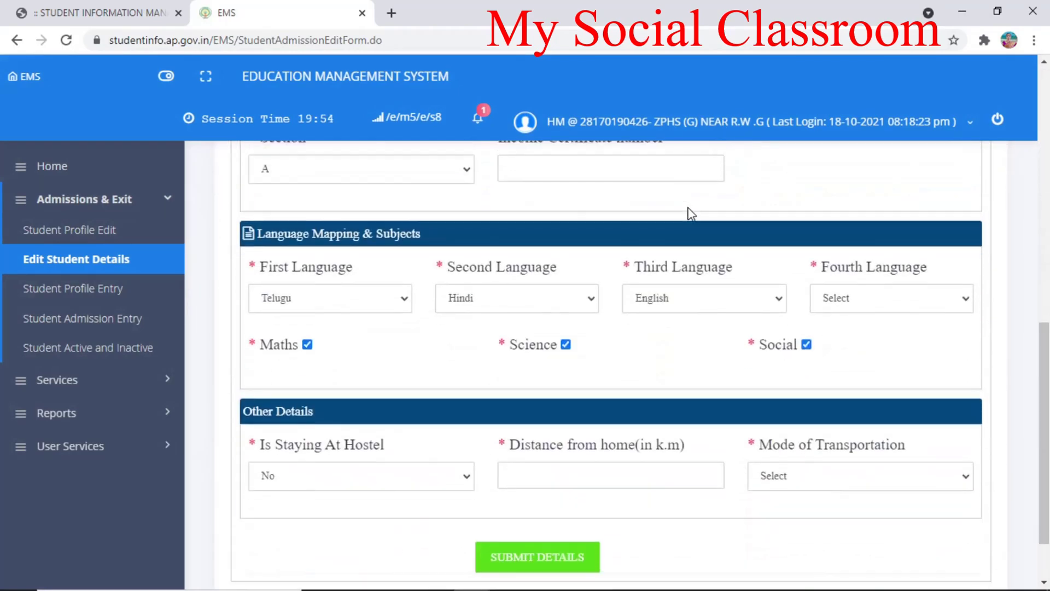
scroll(689, 213, "up", 6)
scroll(691, 216, "down", 1)
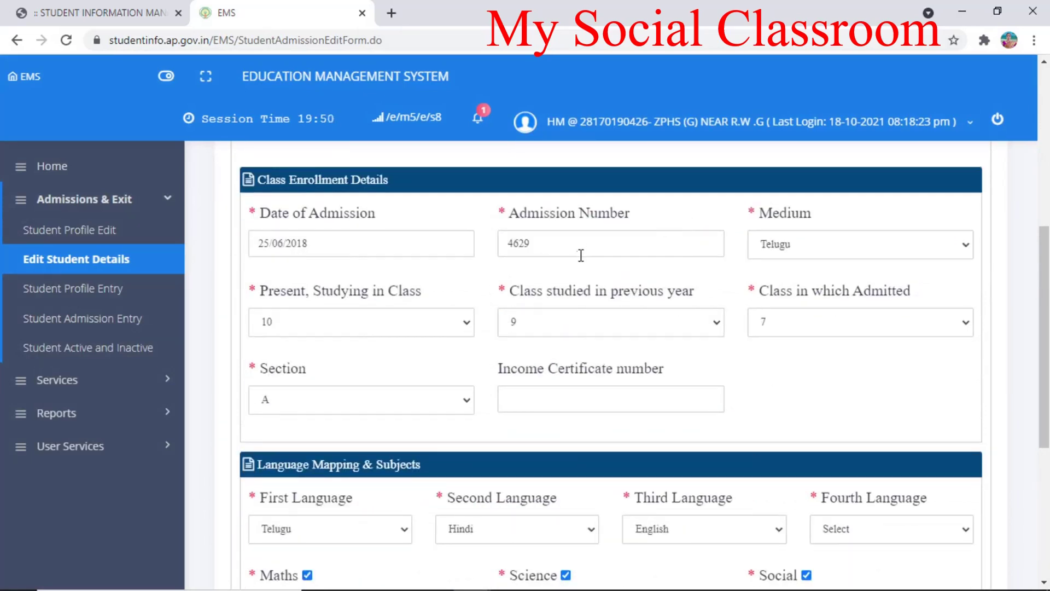
left_click(511, 243)
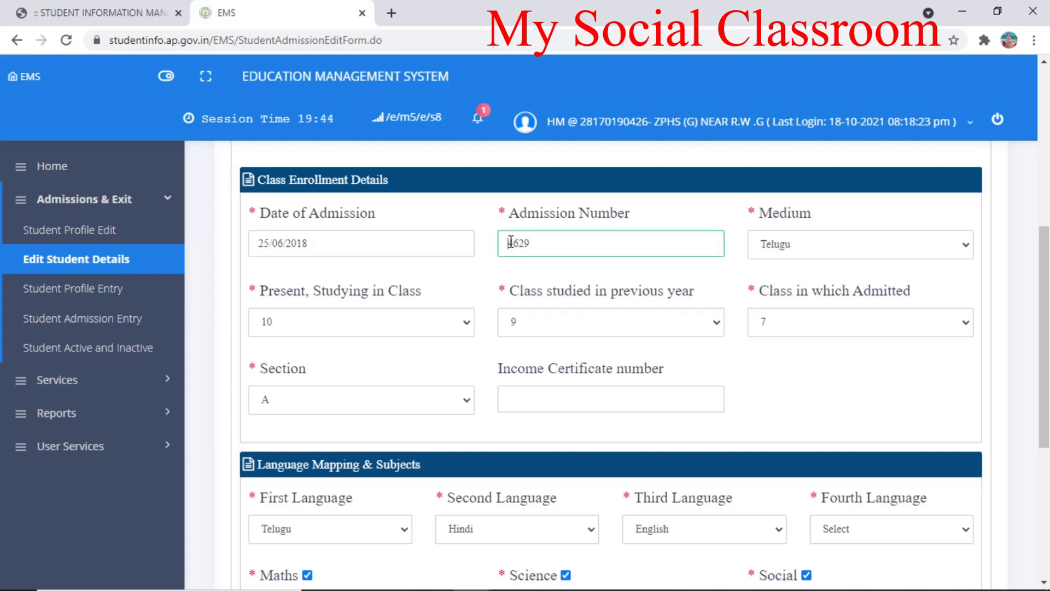
type("4")
left_click(465, 405)
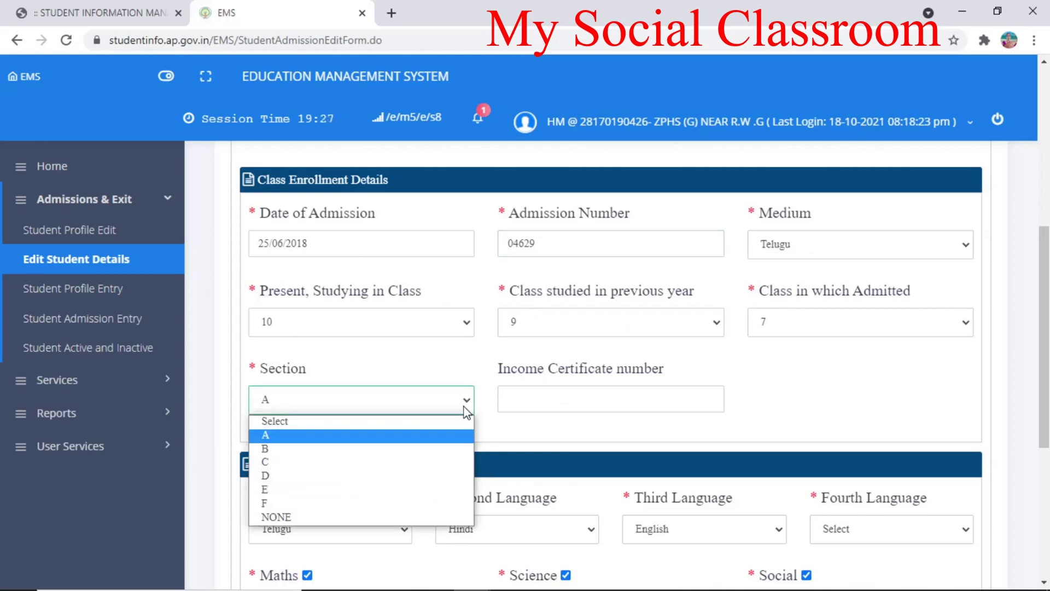
left_click(413, 465)
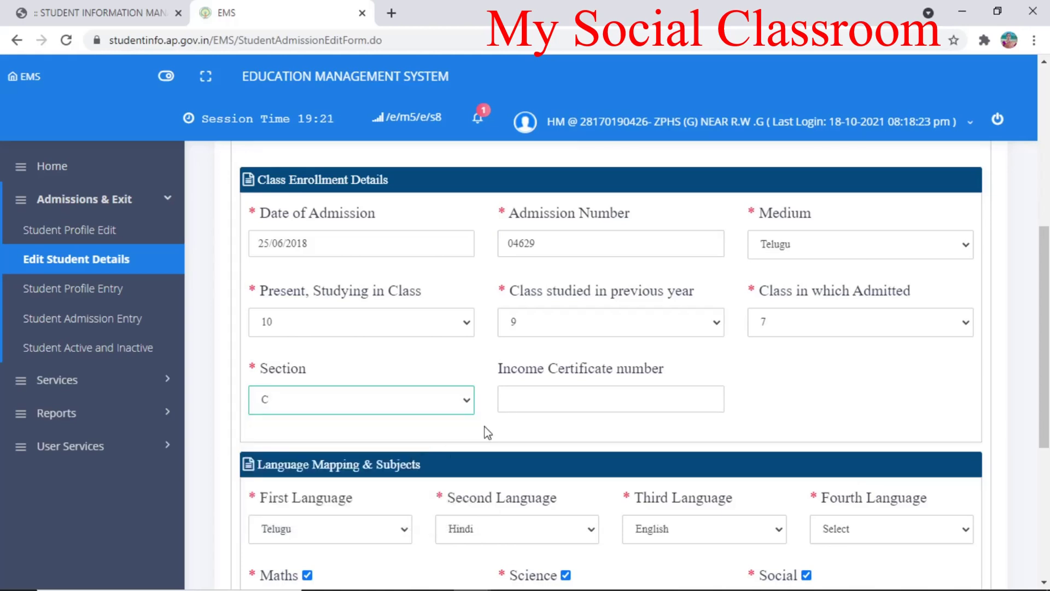
Set Distance from home to 02 km and Mode of Transportation to Bicycle in the student's Other Details.
scroll(586, 369, "down", 1)
scroll(591, 383, "down", 2)
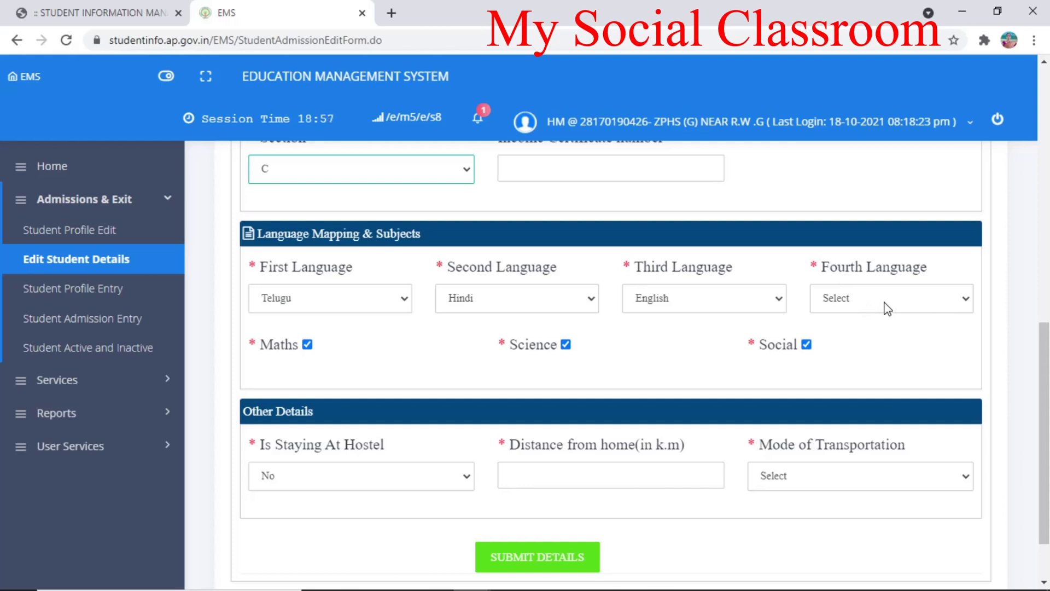
scroll(525, 429, "down", 2)
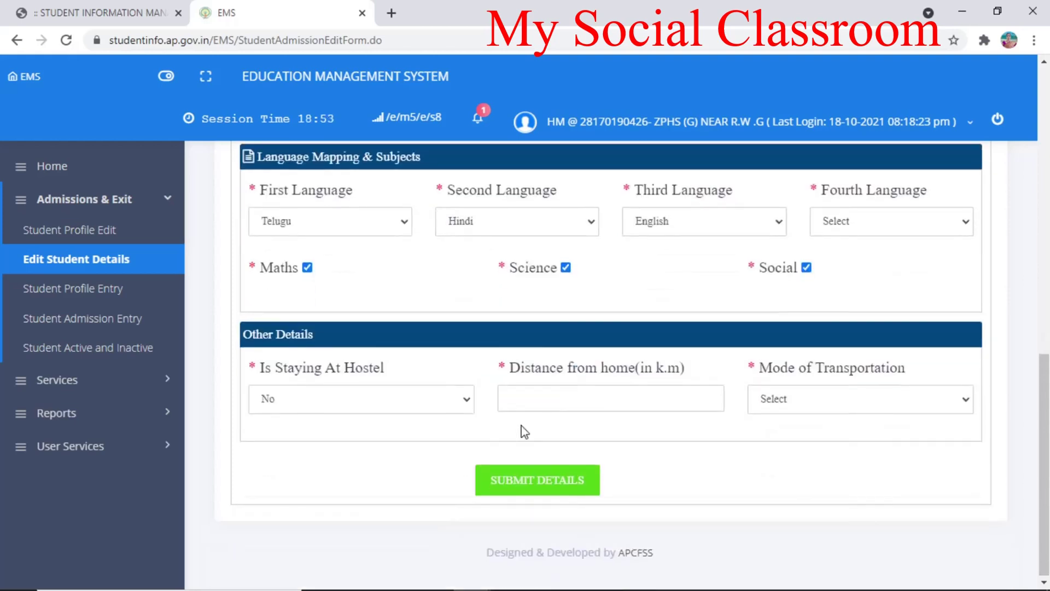
left_click(594, 402)
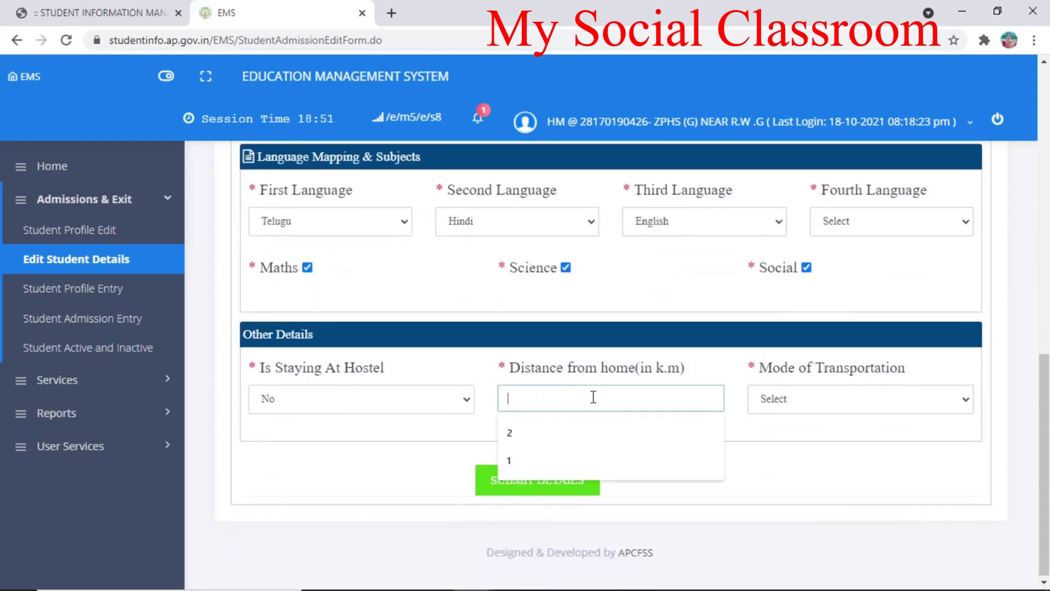
left_click(560, 462)
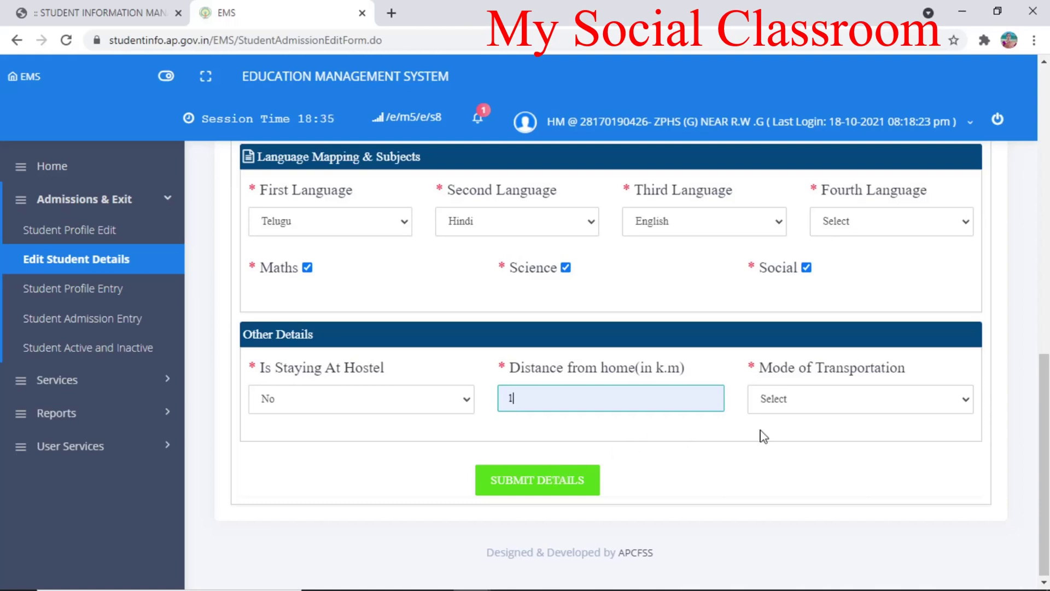
left_click(815, 404)
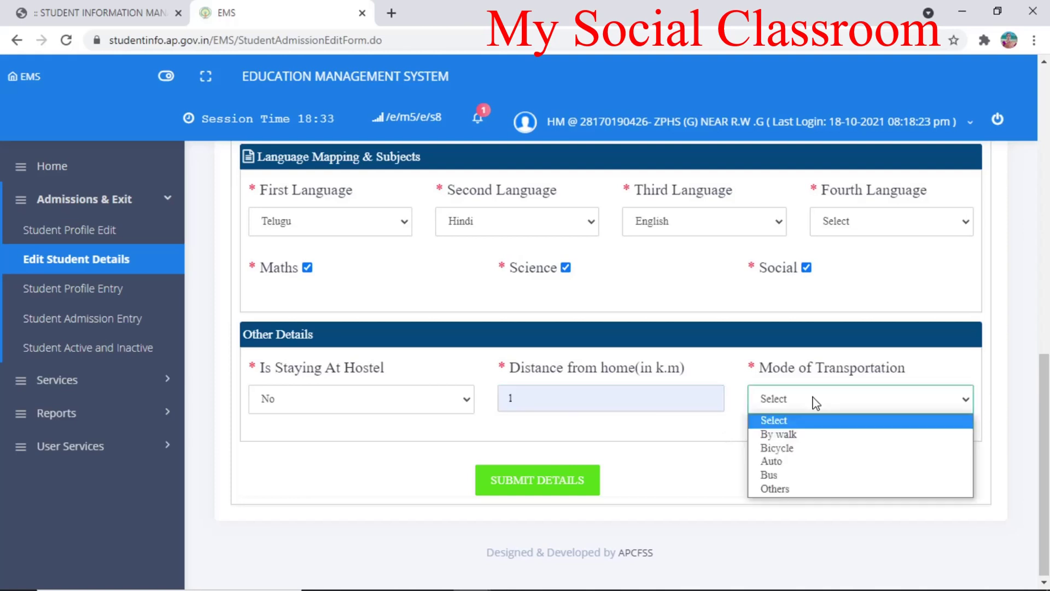
left_click(662, 399)
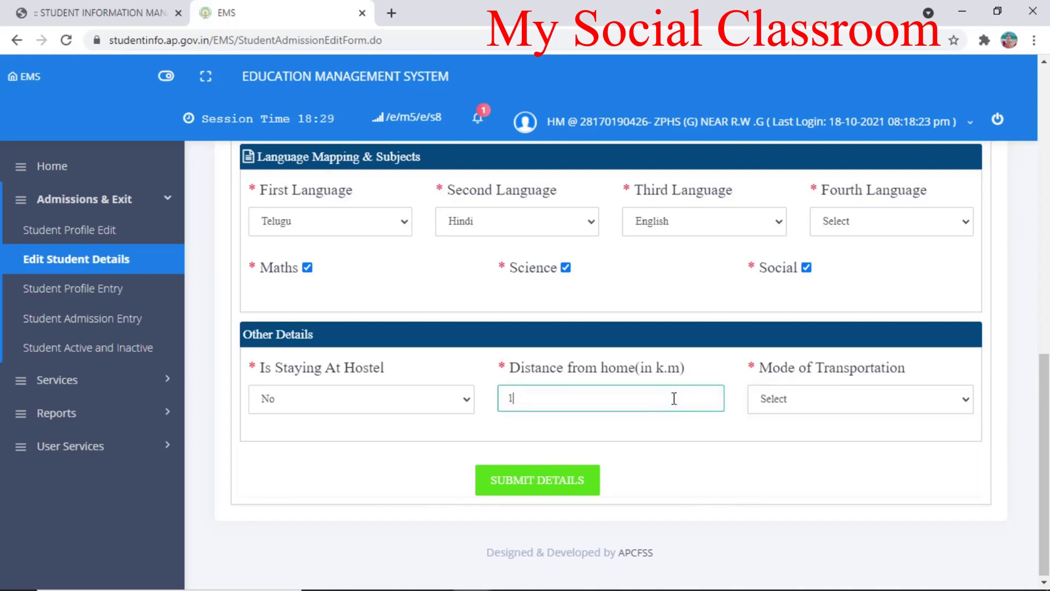
left_click(809, 399)
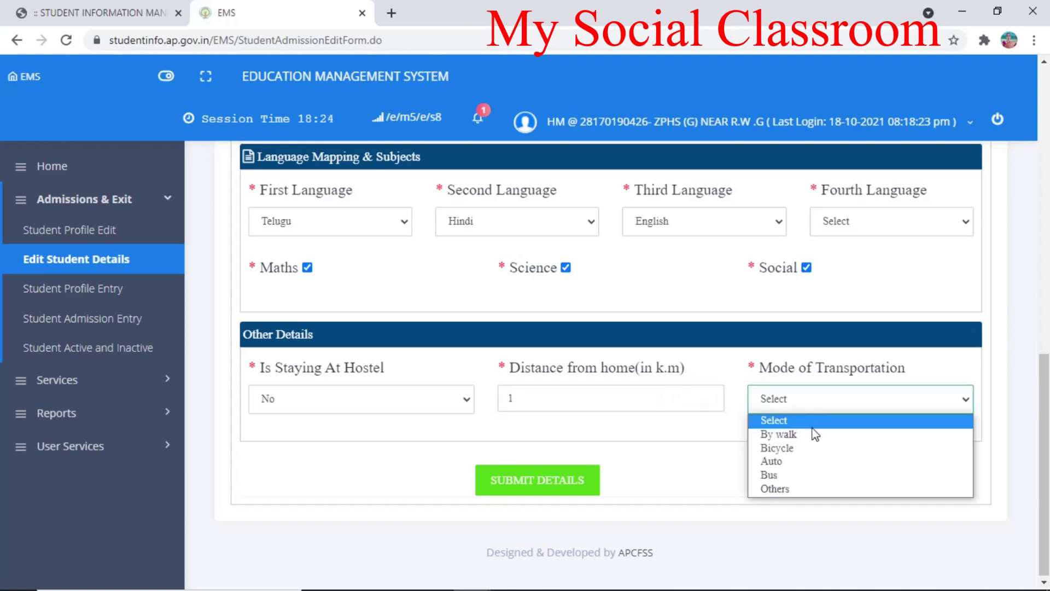
left_click(815, 434)
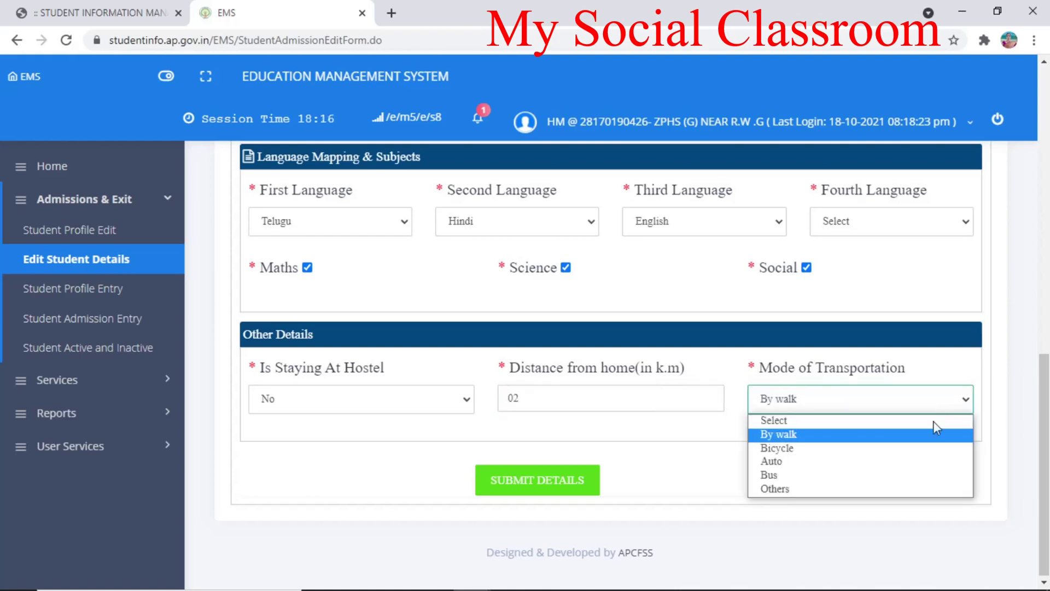
left_click(900, 453)
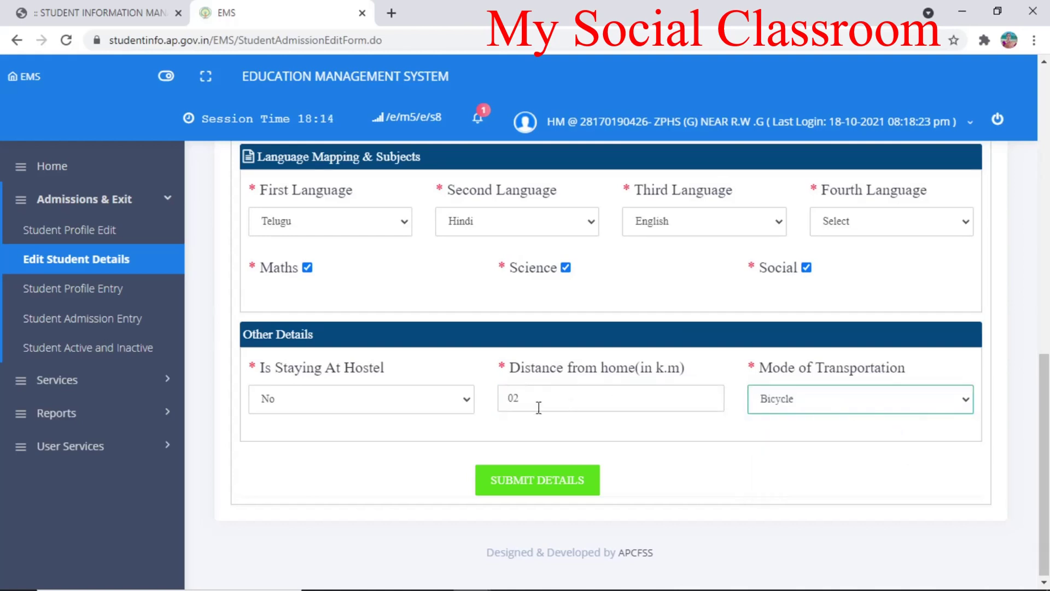
Request submission of the edited student details and close the confirmation without submitting.
left_click(577, 481)
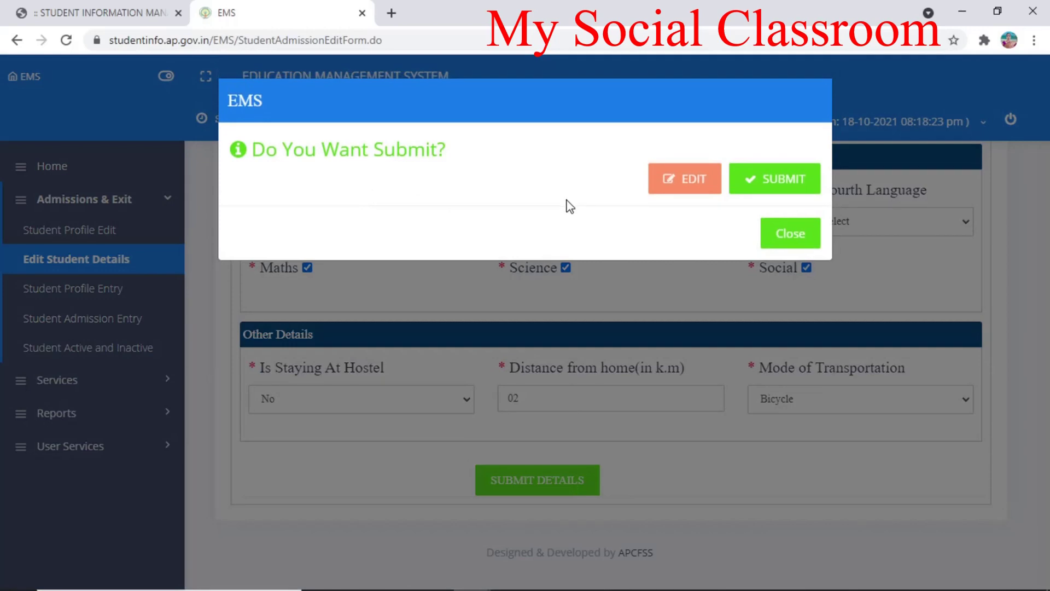
left_click(802, 243)
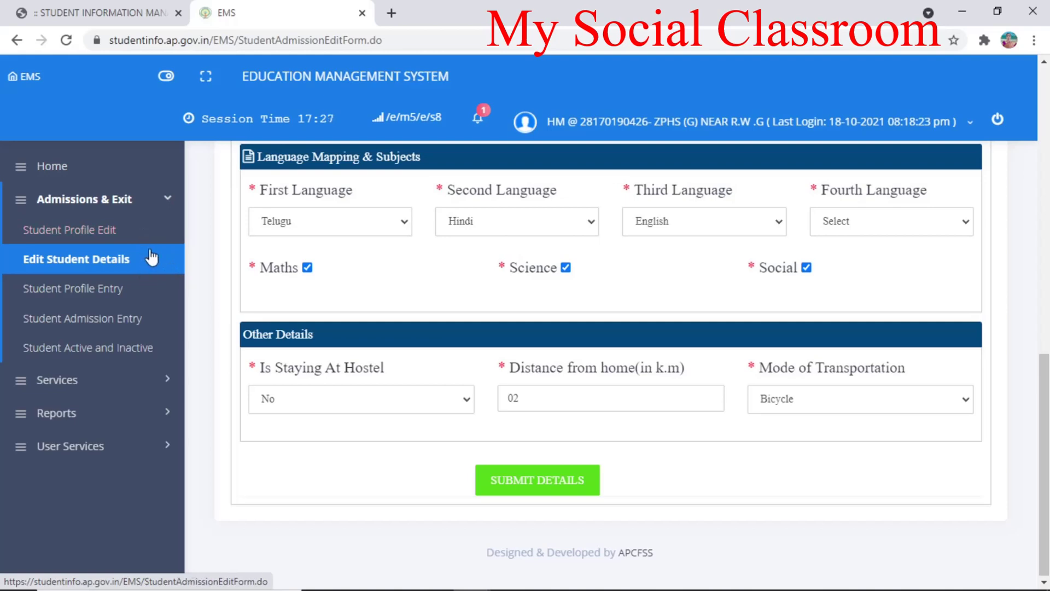
Generate the Child Wise Report for Studying Class 9 with Active status.
left_click(101, 414)
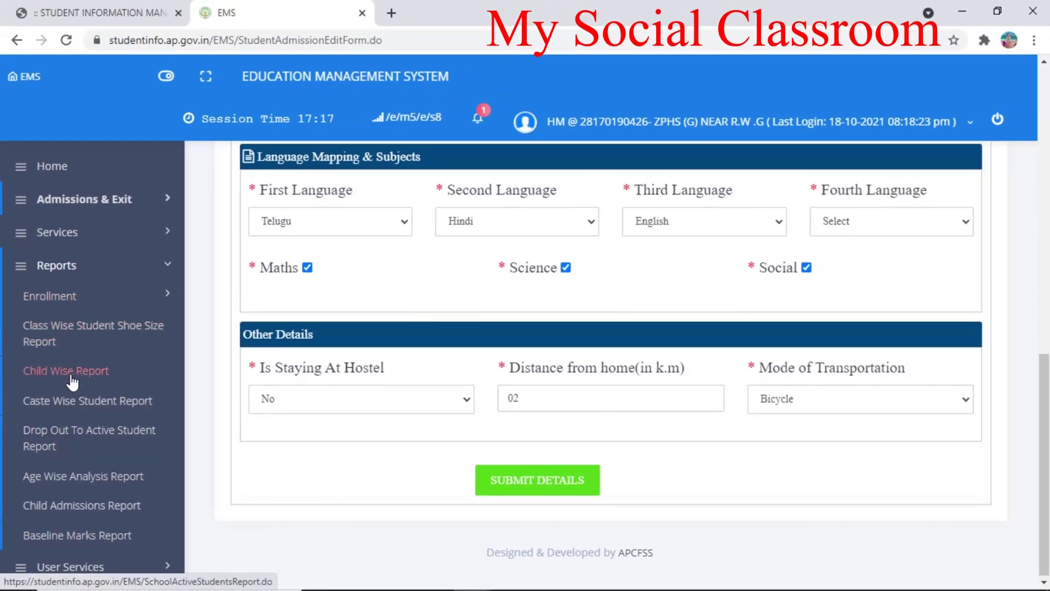
left_click(71, 372)
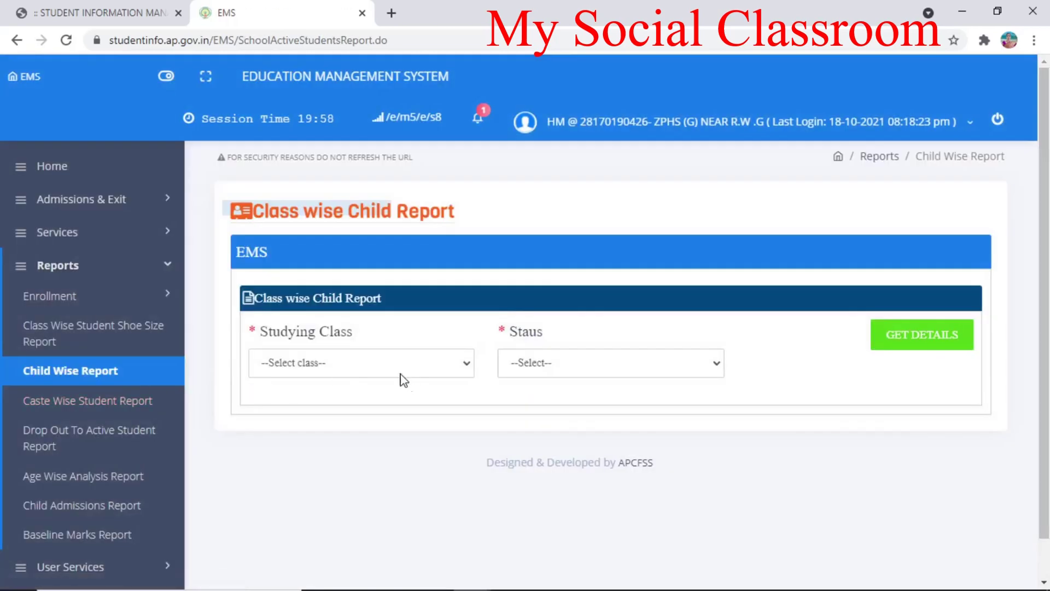
left_click(466, 366)
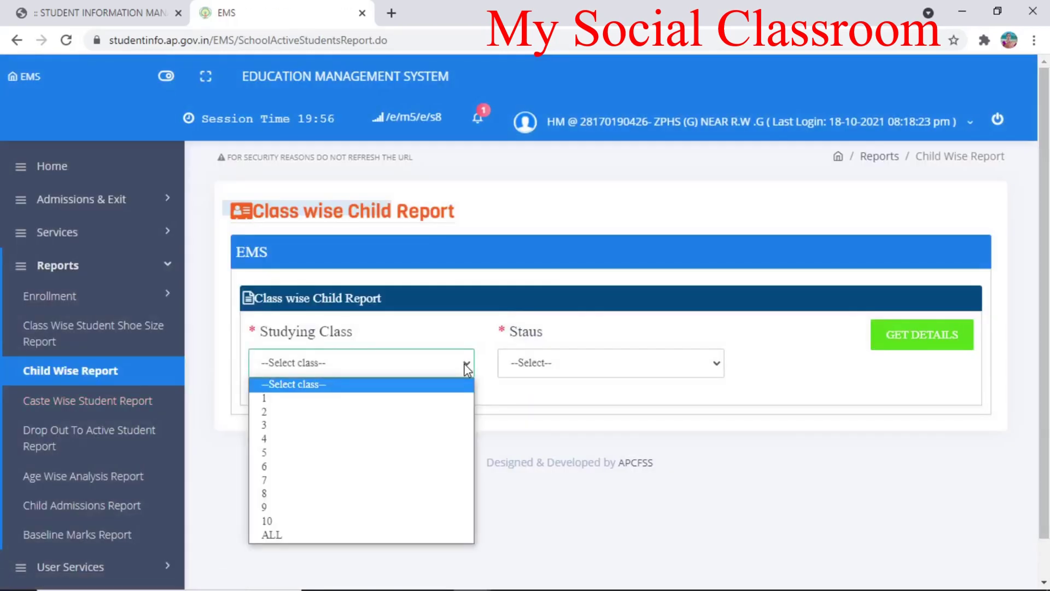
left_click(394, 509)
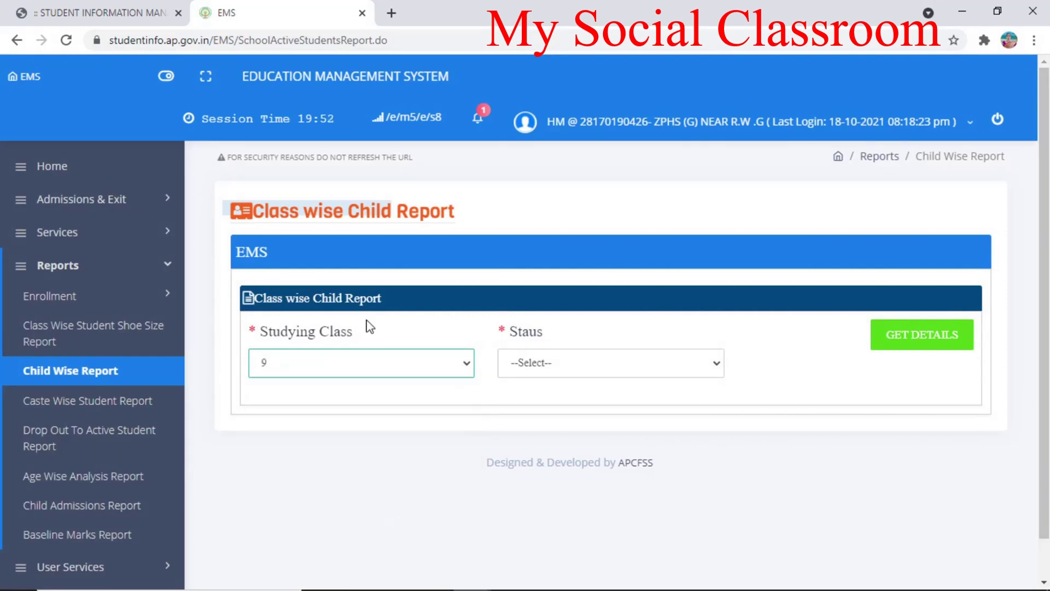
left_click(716, 366)
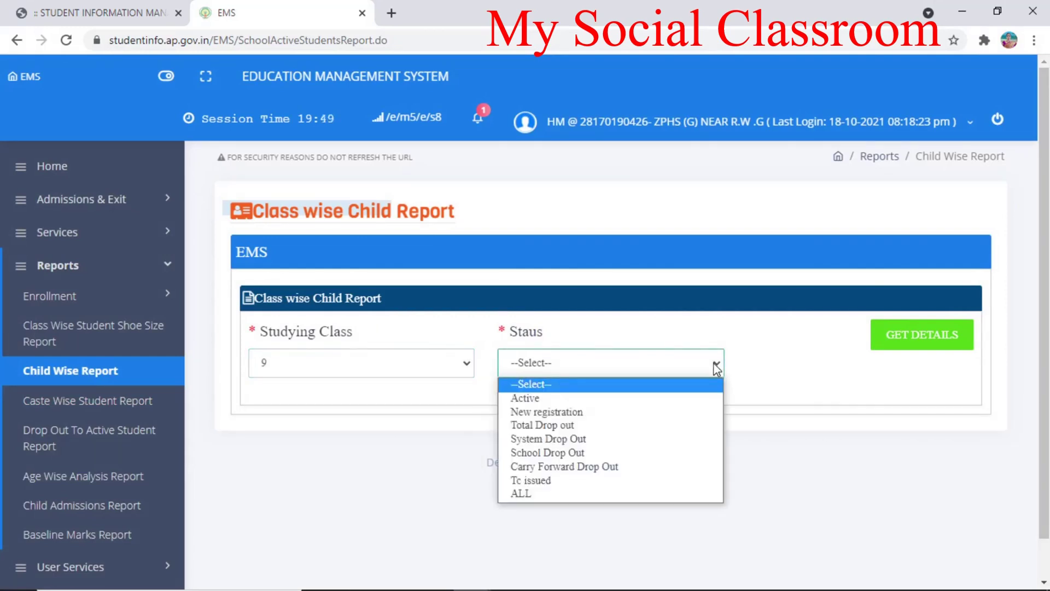
left_click(688, 399)
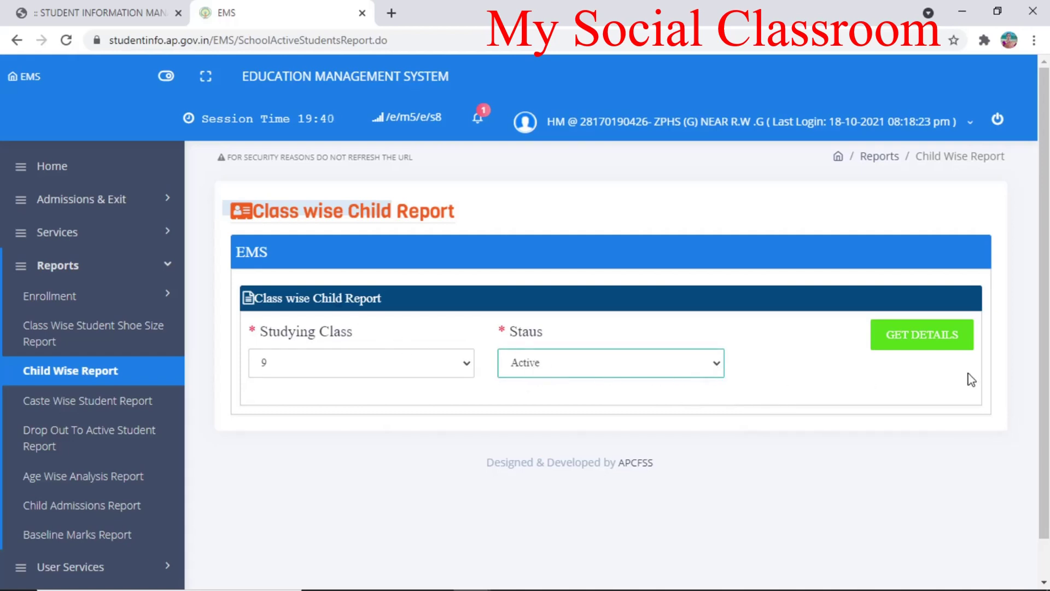
left_click(926, 345)
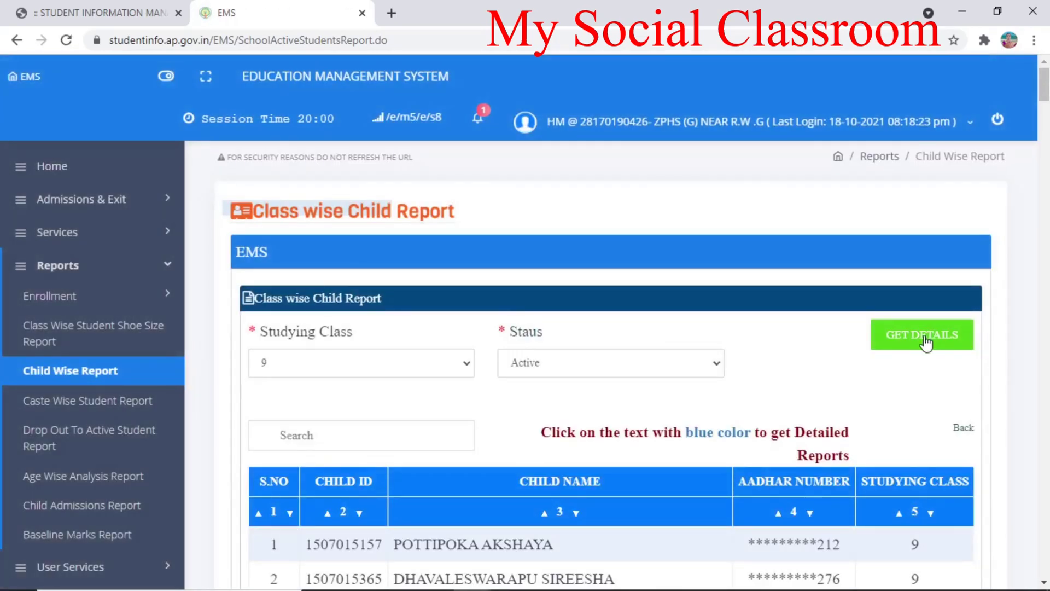
Review the class 9 child report down to its last rows and final columns, and export it as a PDF.
scroll(927, 335, "down", 6)
scroll(928, 340, "down", 20)
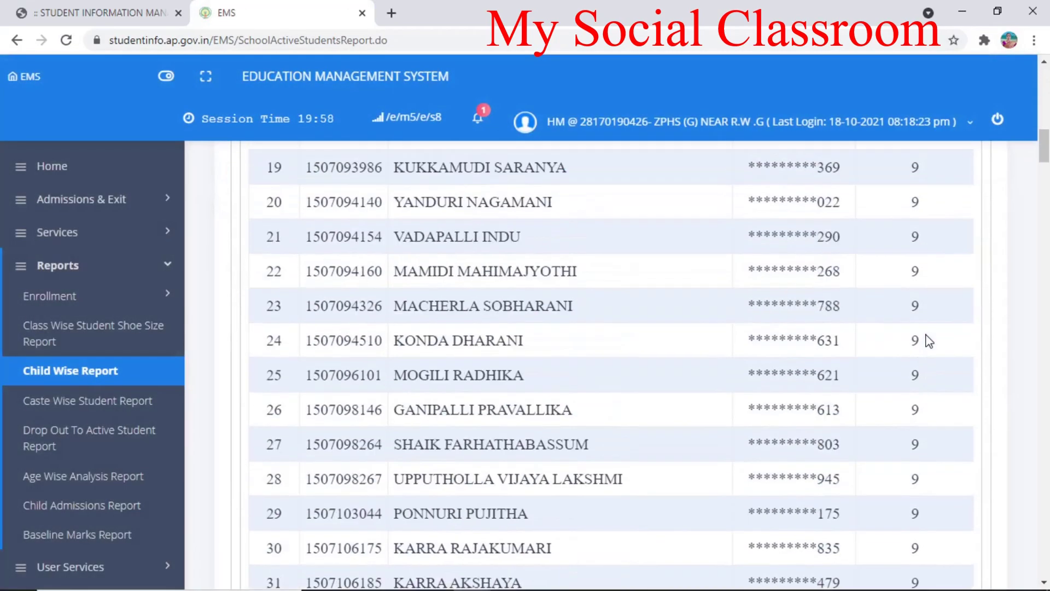
scroll(934, 336, "down", 20)
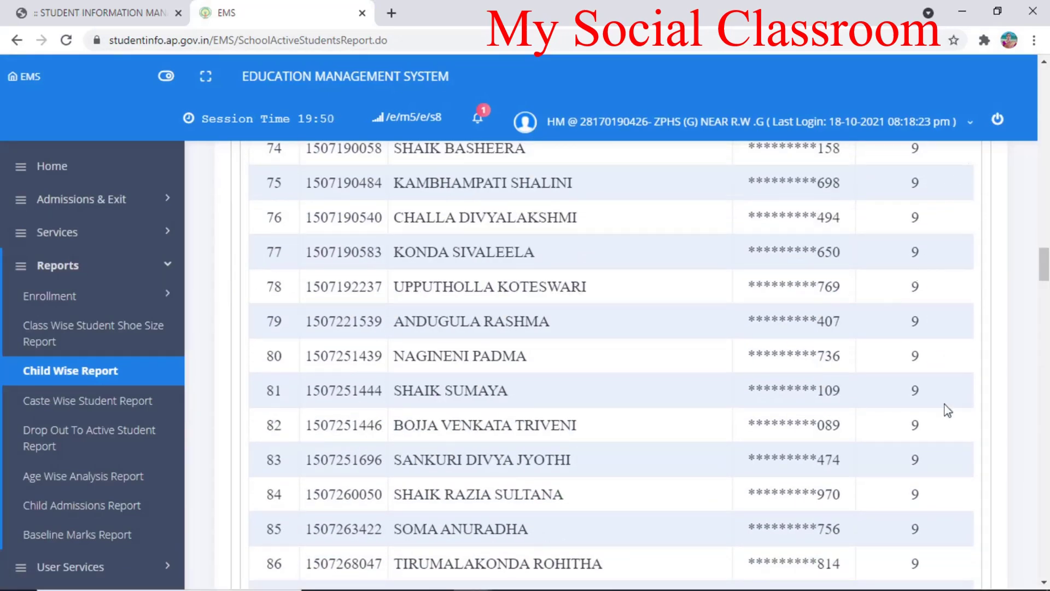
scroll(897, 407, "down", 5)
scroll(898, 399, "down", 20)
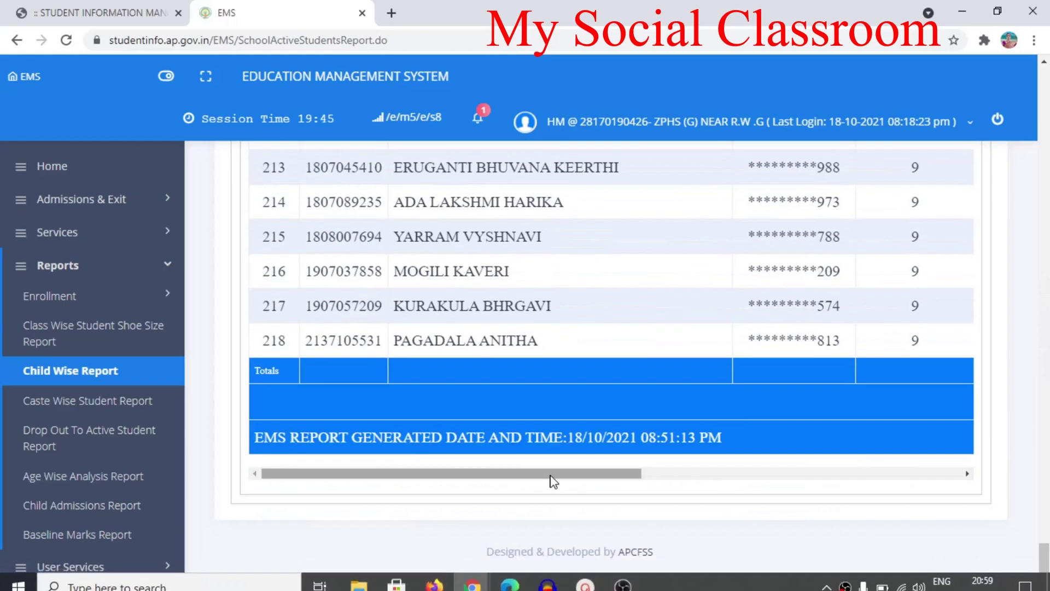
left_click_drag(553, 479, 849, 499)
scroll(694, 293, "up", 10)
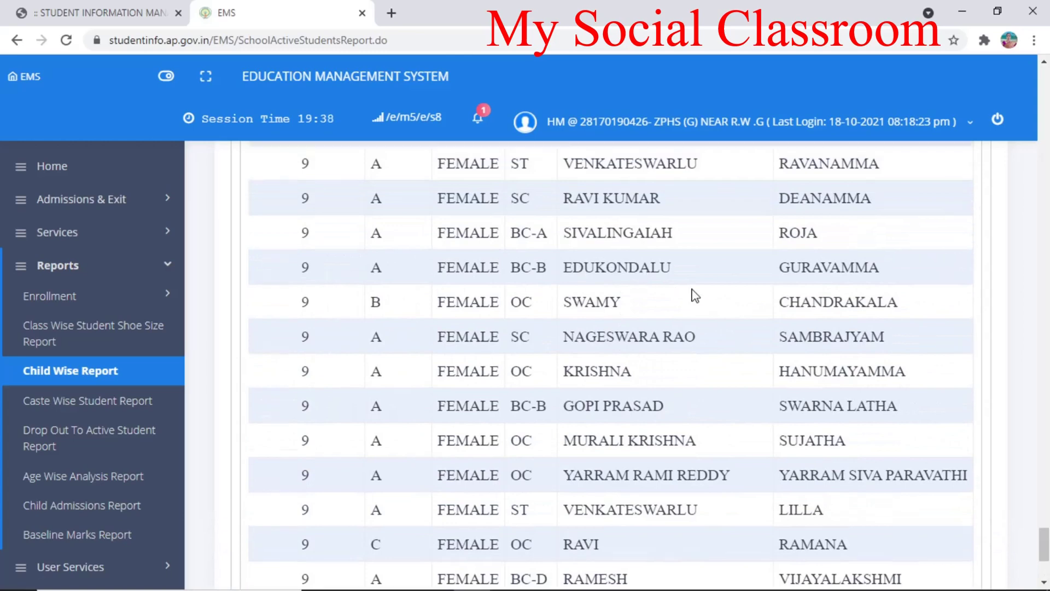
scroll(692, 293, "up", 6)
scroll(731, 277, "down", 20)
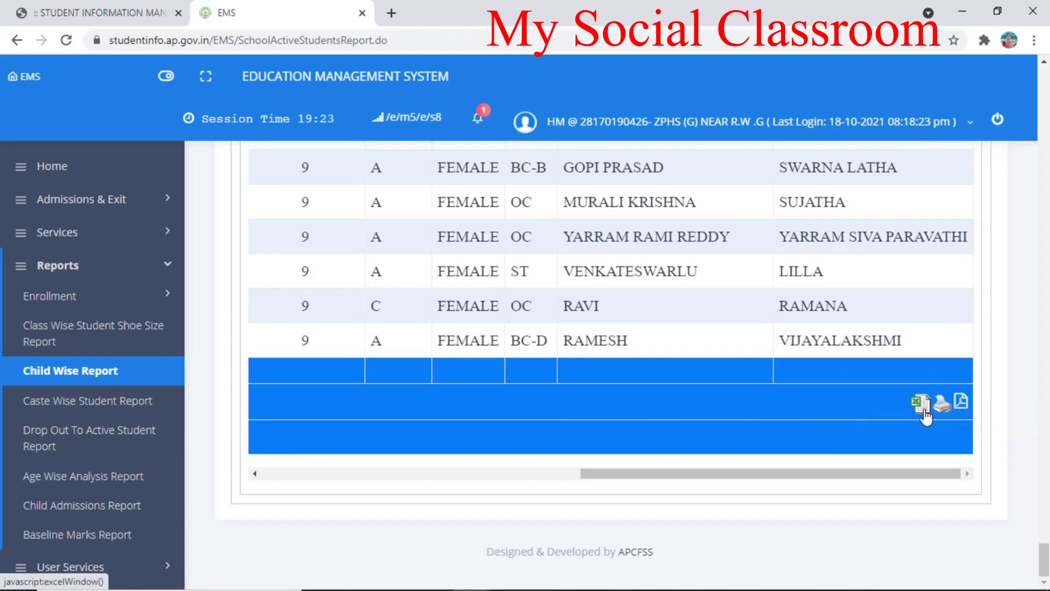
left_click(961, 404)
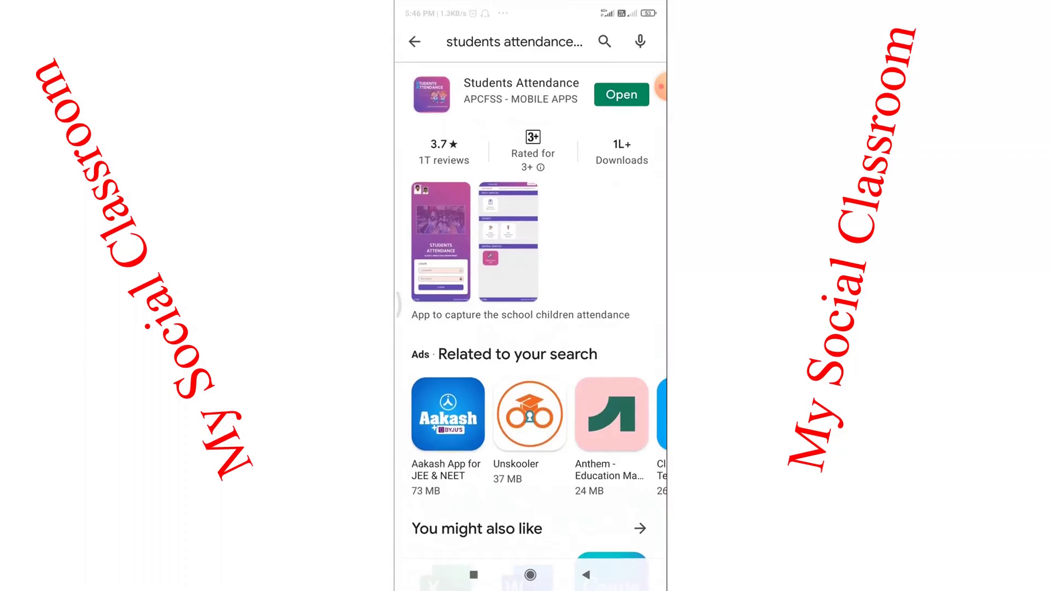
Search the phone's app store for "students attendance app".
left_click(525, 42)
type("stu")
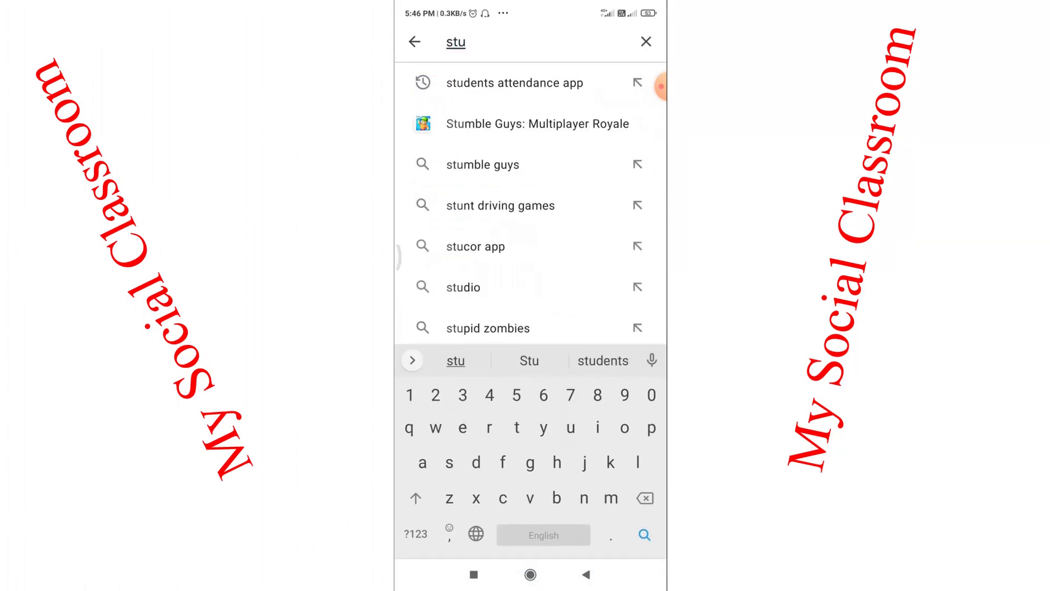
left_click(515, 83)
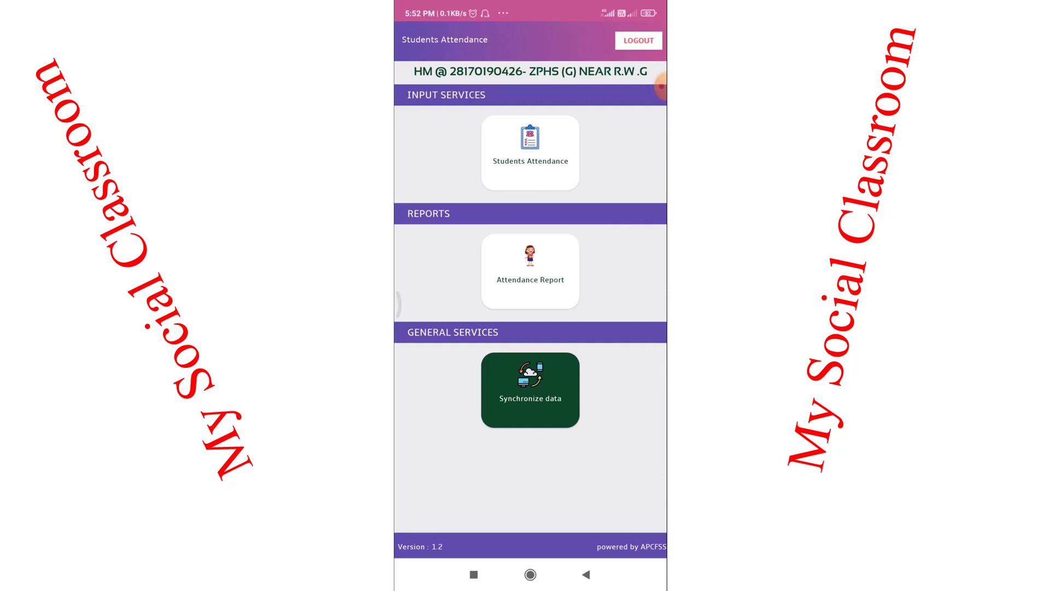
Synchronize the school's data in the Students Attendance mobile app.
left_click(530, 390)
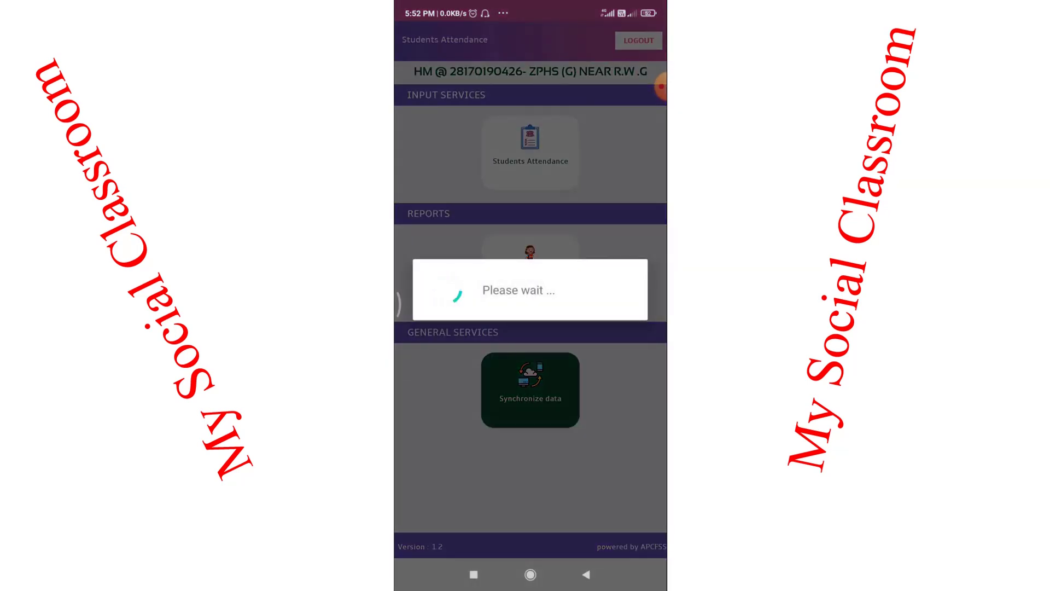